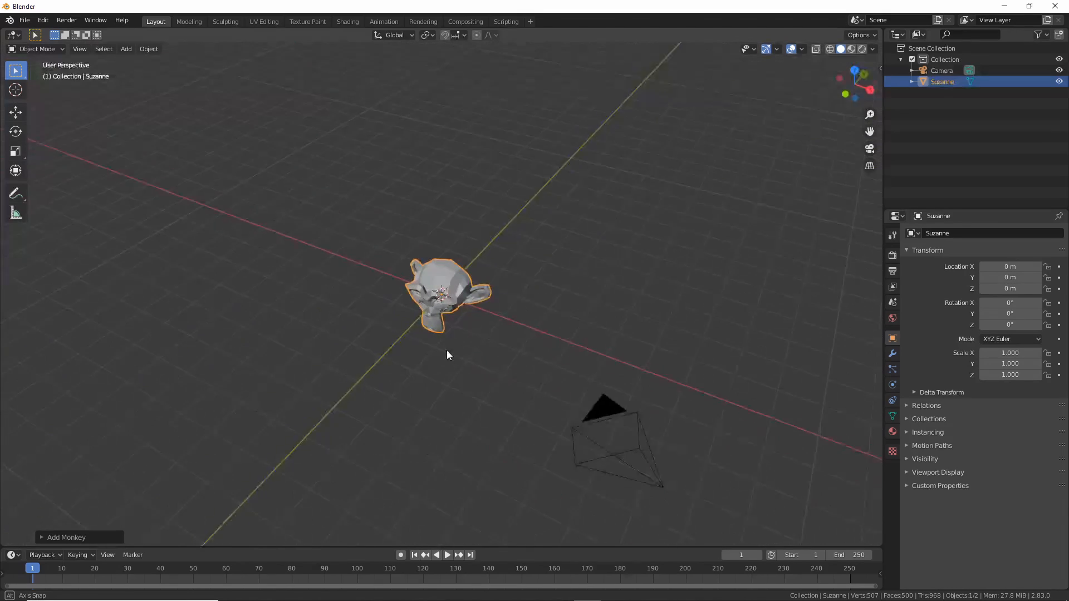
Step: Add a Screw modifier to the monkey head and set its screw height to about 21.9 m
left_click(893, 355)
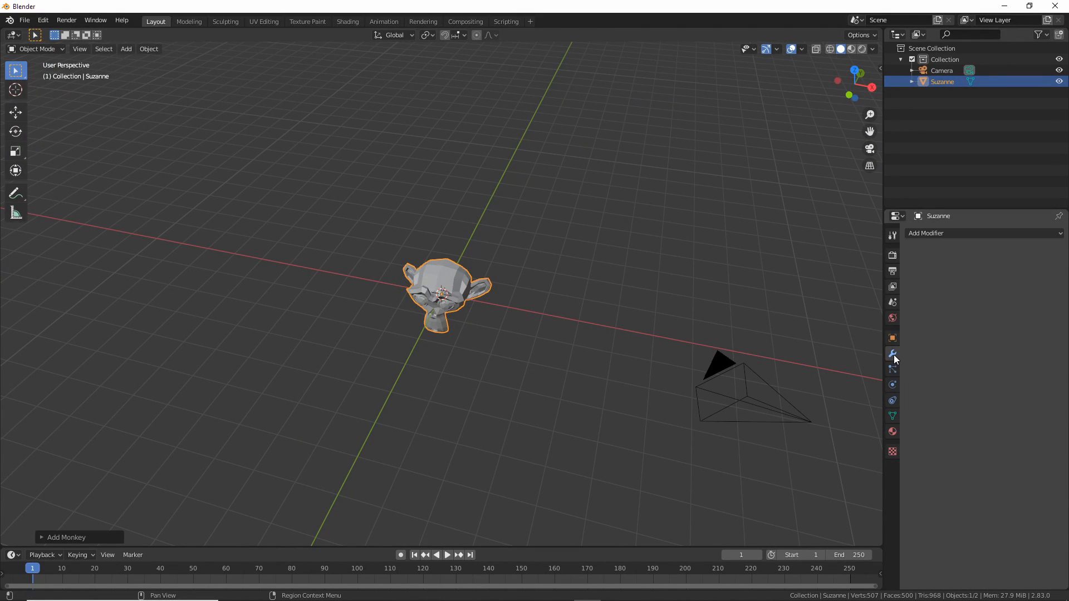
left_click(927, 233)
left_click(862, 378)
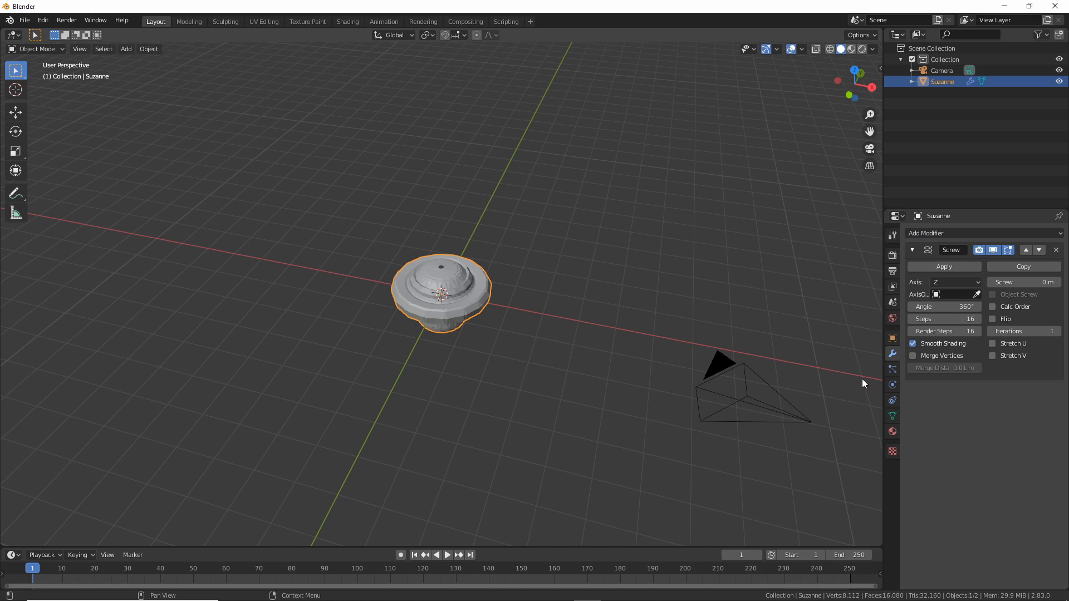
left_click_drag(1023, 282, 1068, 282)
scroll(520, 265, "down", 5)
middle_click_drag(550, 230, 525, 325, "shift")
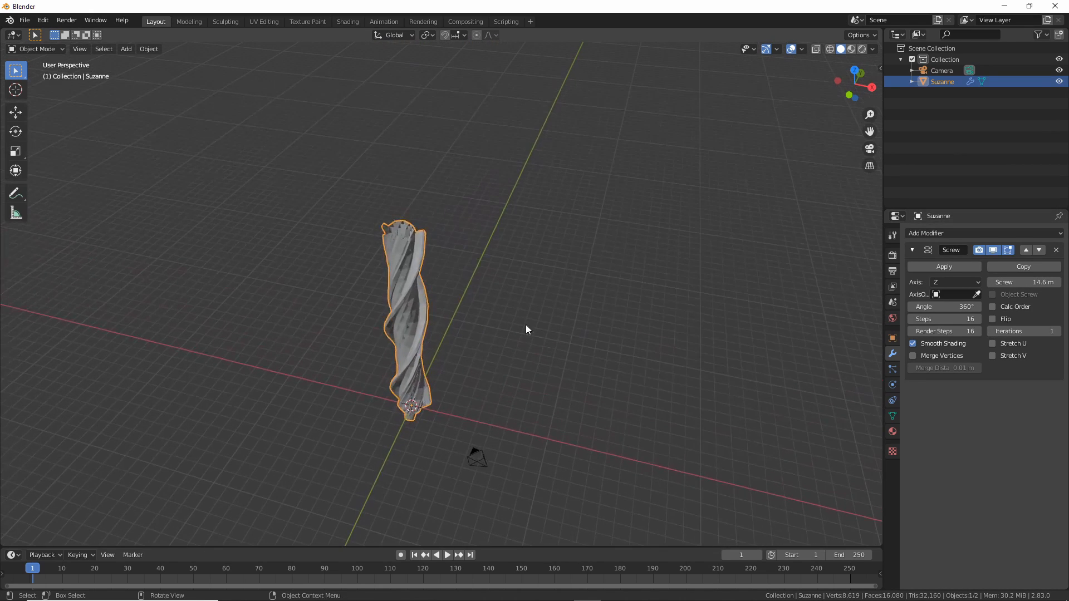
Step: Add a Simple Deform modifier in Bend mode to the twisted column with a deform angle of 161°
left_click(927, 233)
left_click(946, 370)
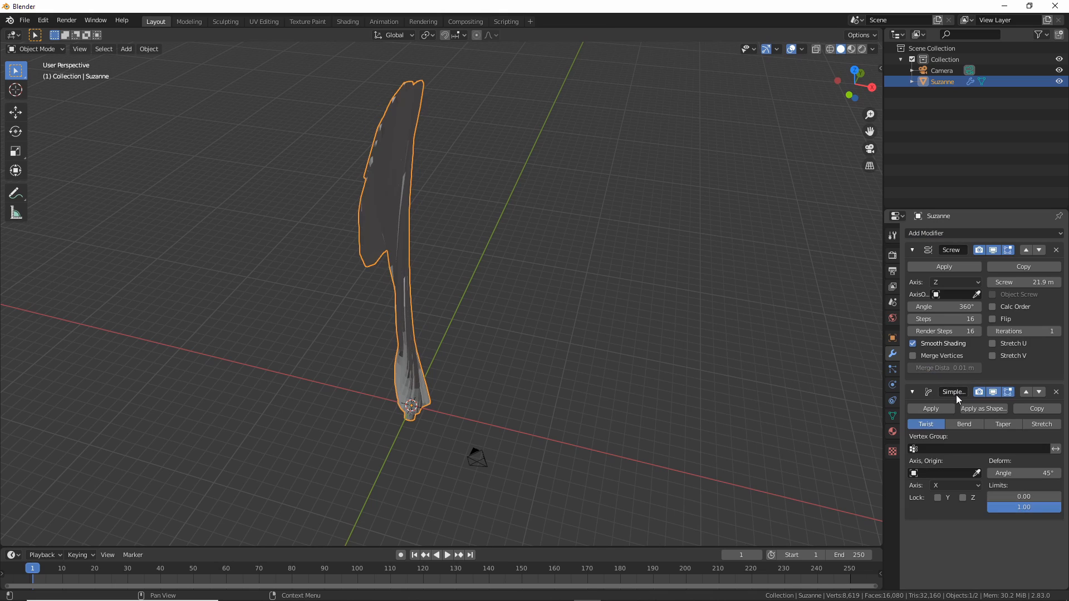
left_click(963, 424)
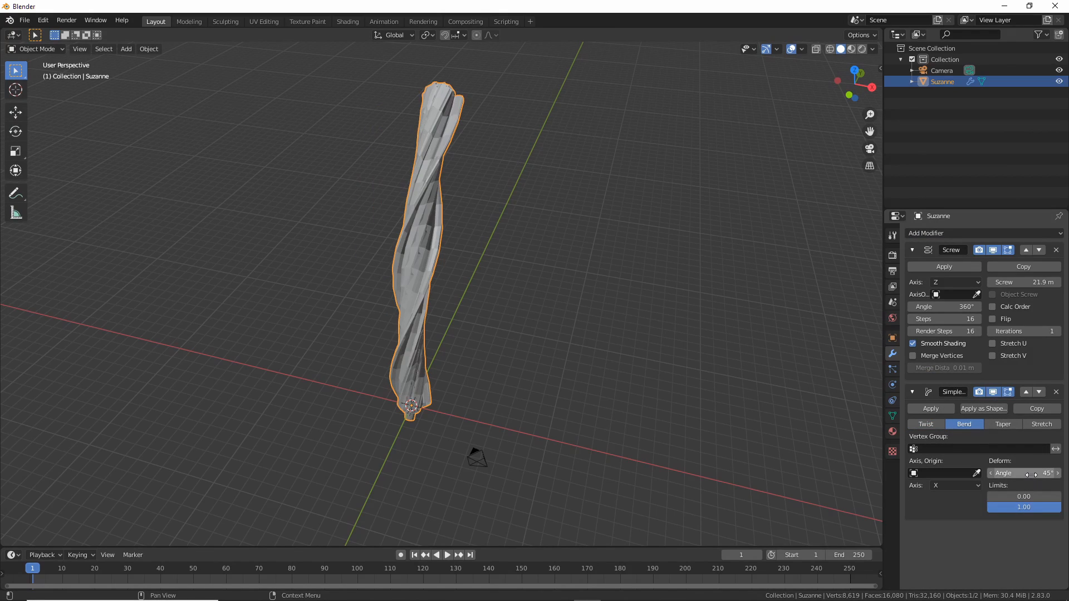
left_click_drag(1031, 475, 1054, 473)
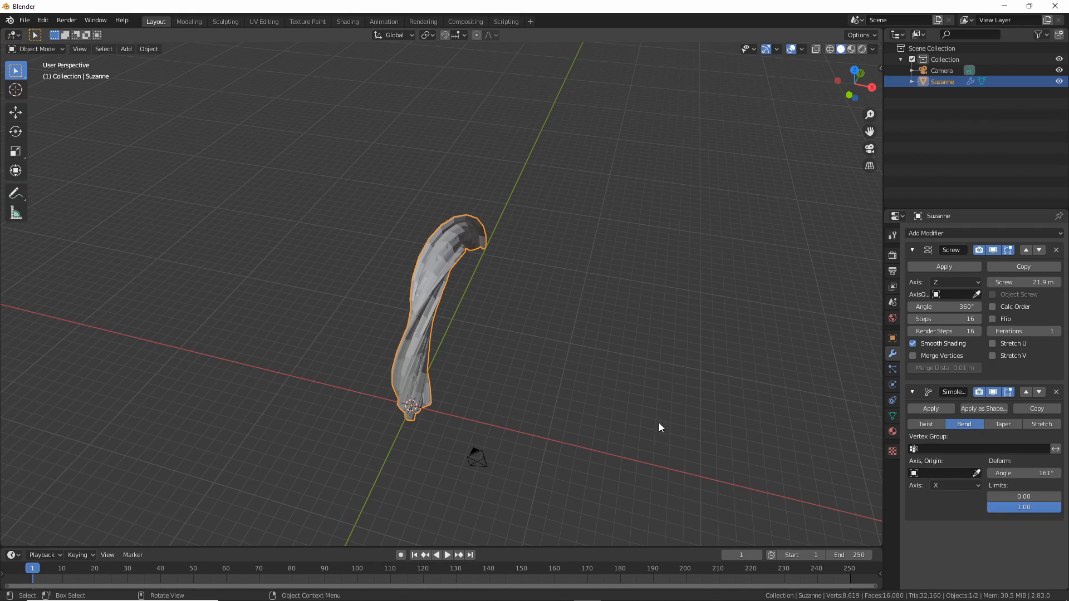
middle_click_drag(659, 423, 696, 412)
Step: Duplicate the Simple Deform bend modifier and set the copy's axis to Y
left_click(1036, 408)
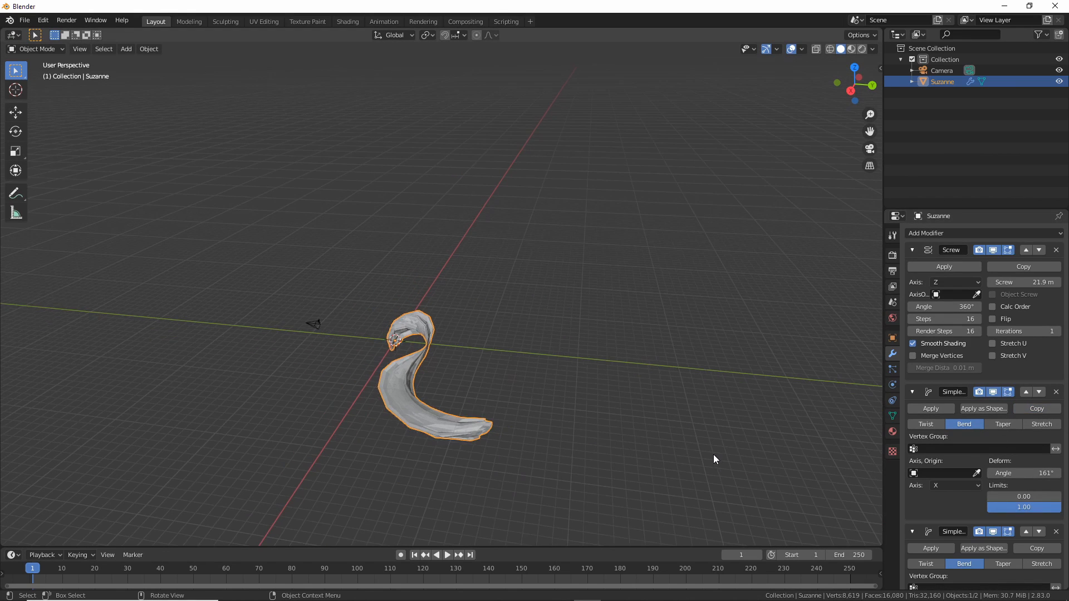
middle_click_drag(713, 454, 635, 405)
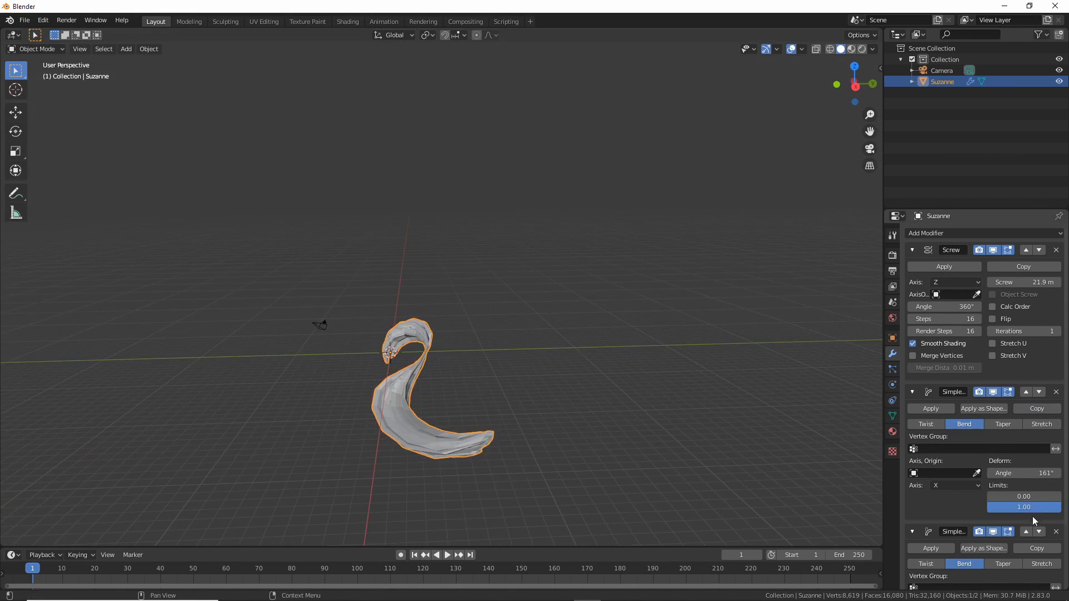
scroll(950, 510, "down", 3)
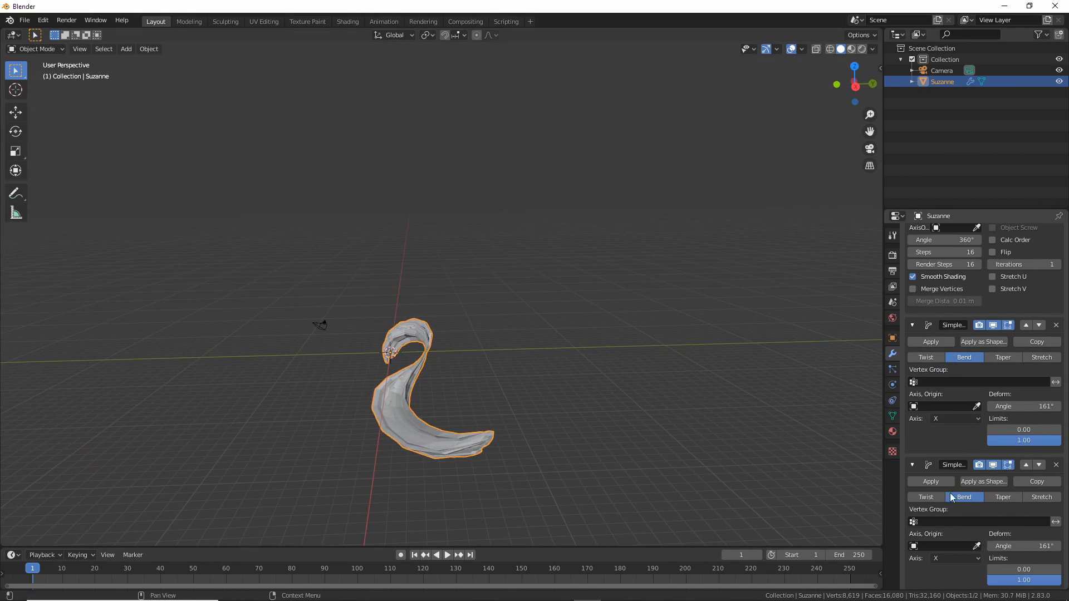
left_click(955, 550)
left_click(954, 525)
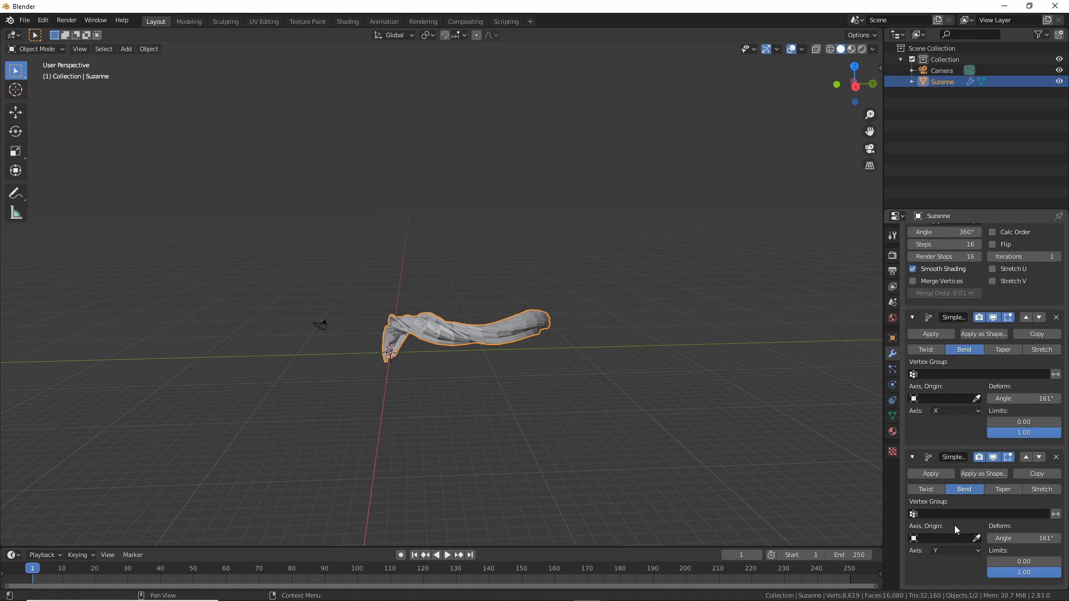
middle_click_drag(718, 462, 646, 472)
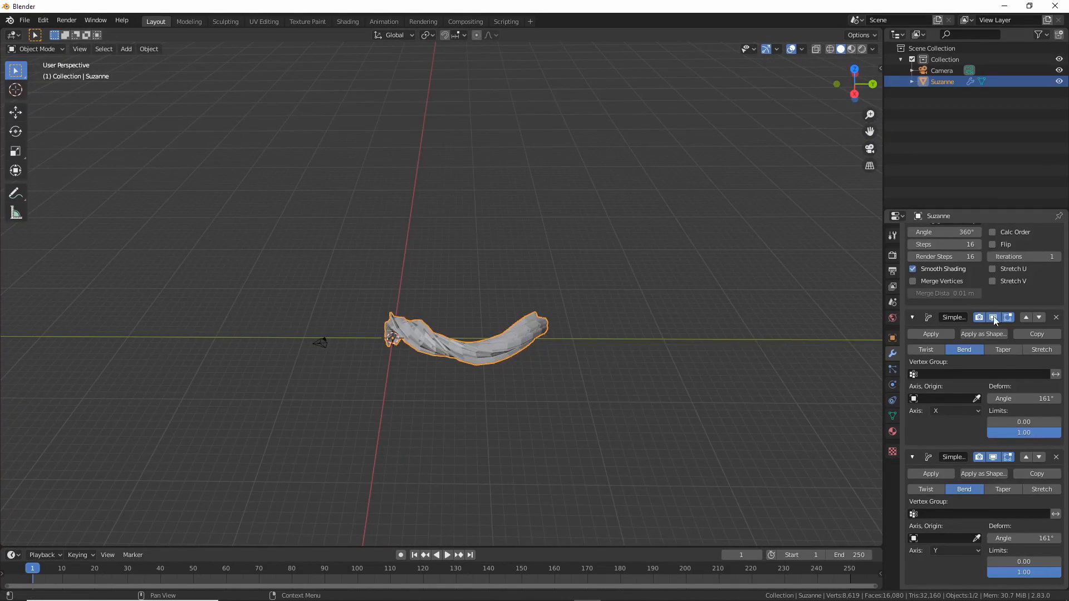
Step: Set the Screw modifier's screw height to 39.2 m and its angle to 1440°
scroll(959, 428, "up", 3)
mouse_move(1027, 284)
left_mouse_down()
mouse_move(1057, 284)
mouse_move(1035, 284)
mouse_move(1045, 284)
left_mouse_up()
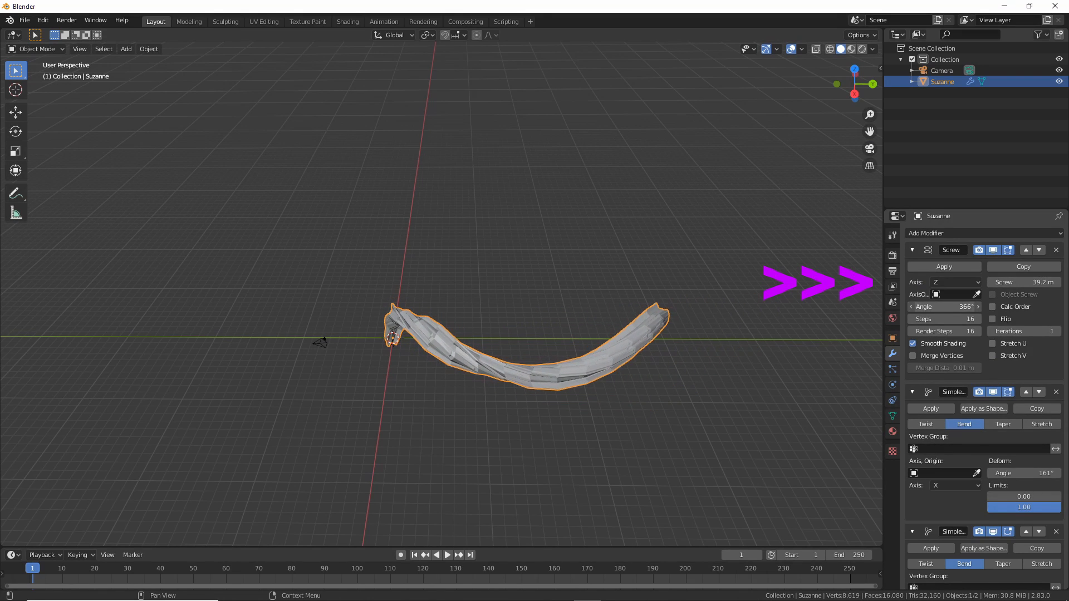
left_click_drag(946, 307, 995, 306)
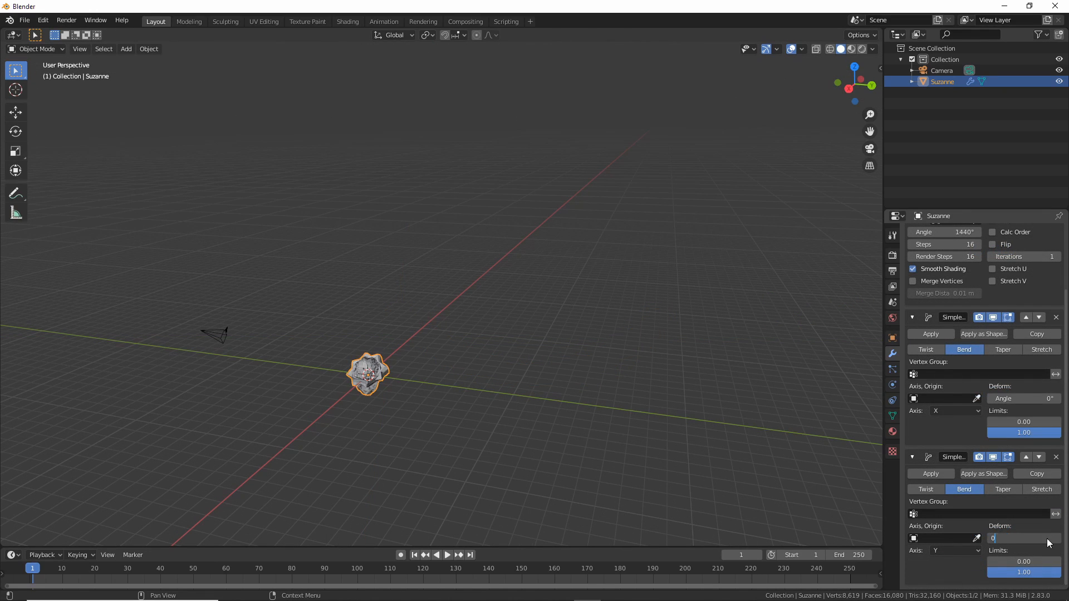
Step: On frame 1, insert keyframes for the Screw modifier's height at 0 m and both Simple Deform bend angles at 0°
scroll(1027, 315, "up", 3)
right_click(1029, 282)
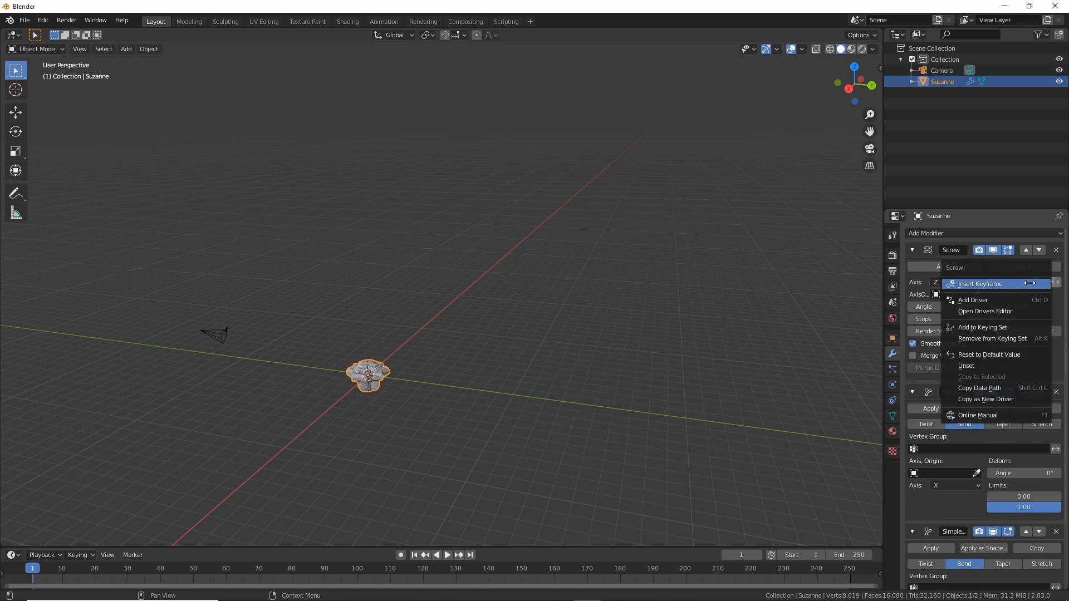
left_click(1029, 282)
scroll(1036, 365, "down", 3)
right_click(1035, 397)
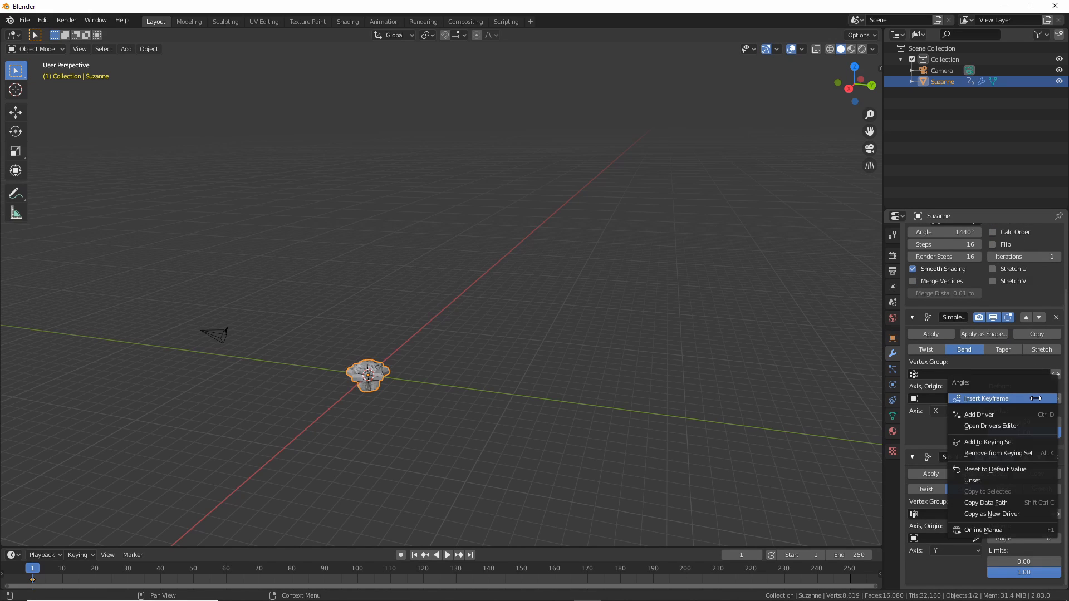
left_click(1035, 398)
right_click(1025, 537)
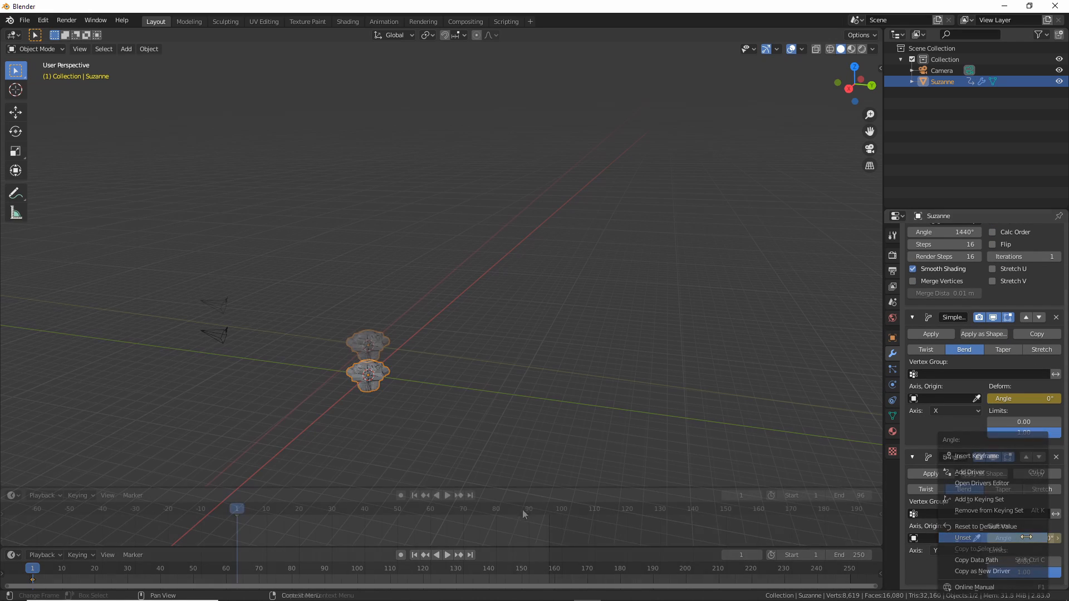
Step: On frame 96, keyframe the Screw height at about 35.3 m and the first bend angle at 220°
scroll(982, 389, "up", 3)
left_click_drag(1024, 283, 1052, 282)
scroll(1014, 470, "down", 2)
left_click_drag(1034, 428, 1058, 428)
right_click(1036, 428)
left_click(1036, 428)
Step: Set the second Simple Deform's bend angle to 170° and keyframe it on frame 96
scroll(1041, 532, "down", 2)
left_click_drag(1037, 537, 1052, 538)
right_click(1022, 537)
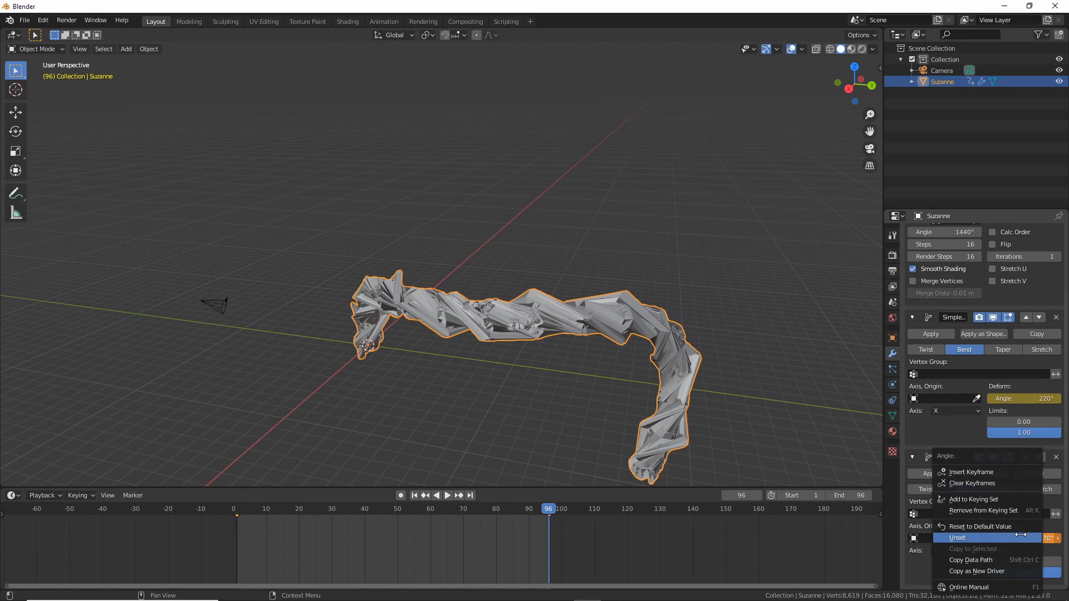
left_click(1012, 472)
Step: Reduce the first Simple Deform's bend angle to 170° and re-key it on frame 96
mouse_move(1022, 398)
left_mouse_down()
mouse_move(994, 398)
mouse_move(1007, 398)
left_mouse_up()
mouse_move(664, 444)
middle_mouse_down()
mouse_move(678, 416)
mouse_move(668, 437)
middle_mouse_up()
key("i")
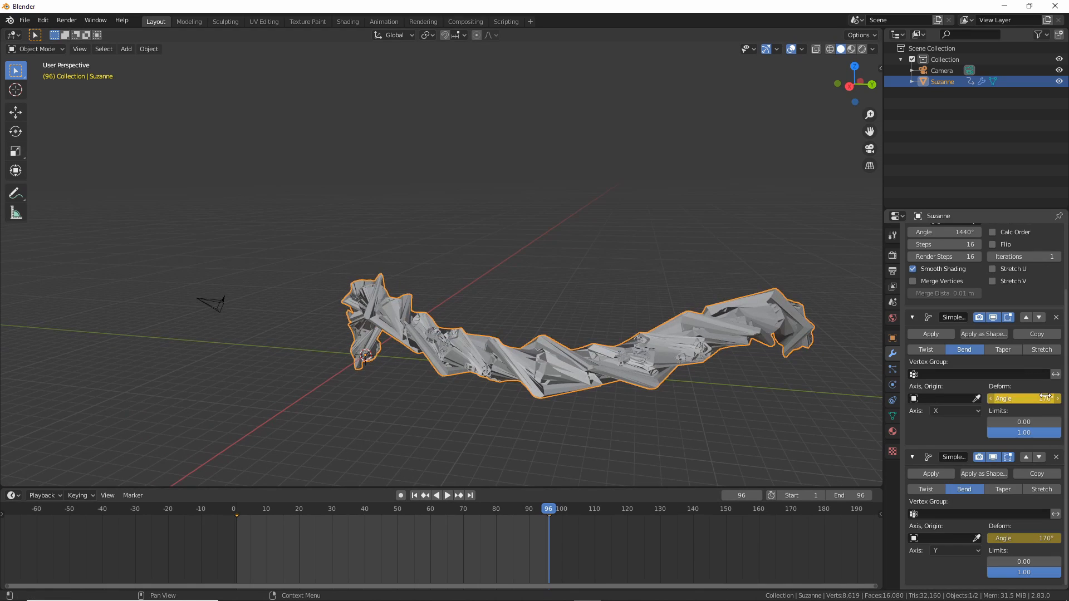
Step: Return to frame 1, set the Screw modifier's angle to 360° and keyframe it
left_click_drag(548, 509, 237, 571)
scroll(1018, 285, "up", 3)
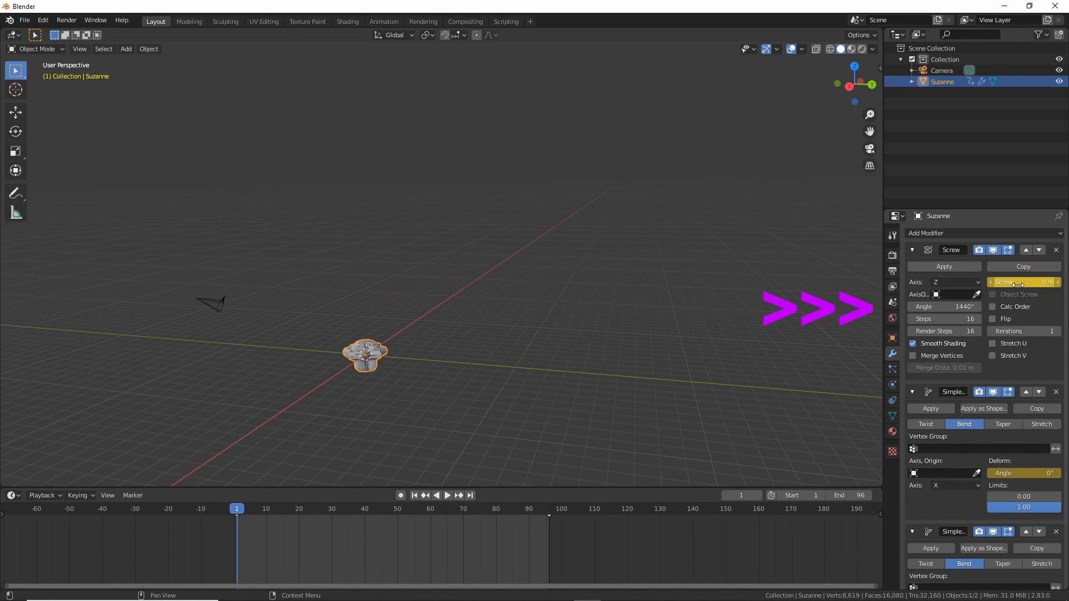
key("Return")
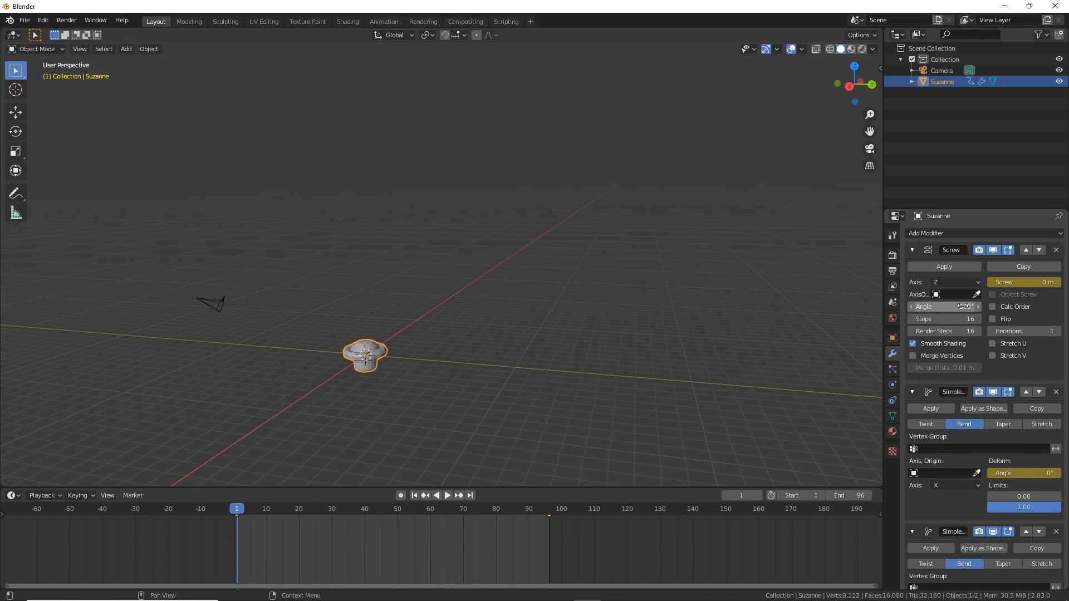
right_click(963, 306)
left_click(946, 301)
Step: On frame 96, set the Screw modifier's angle to 1440°, keyframe it and scrub through the animation
left_click(547, 511)
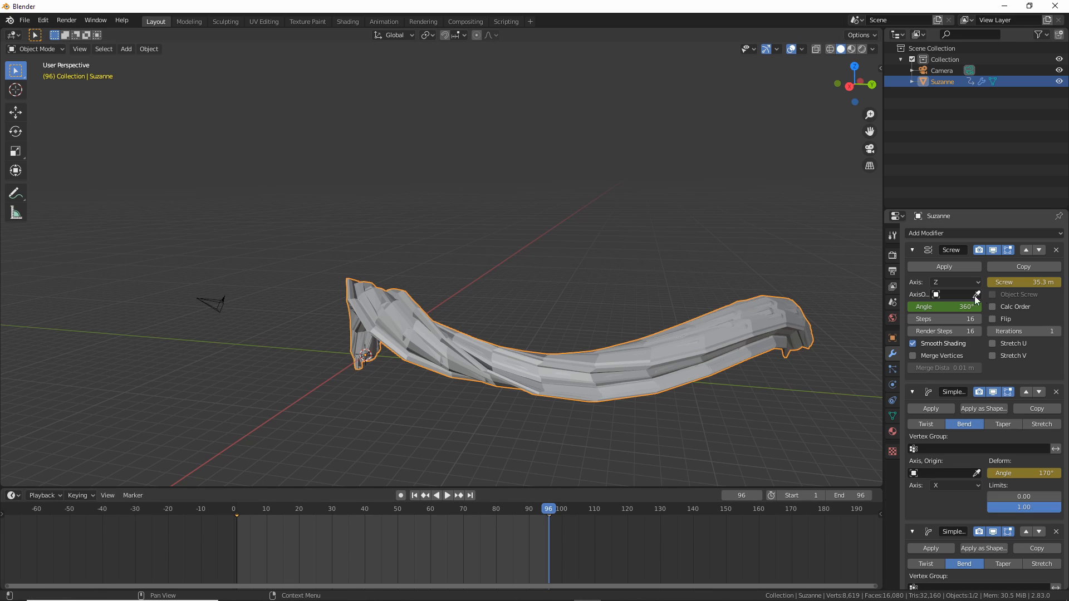
left_click(958, 305)
type("1440")
key("Return")
right_click(958, 306)
left_click(953, 305)
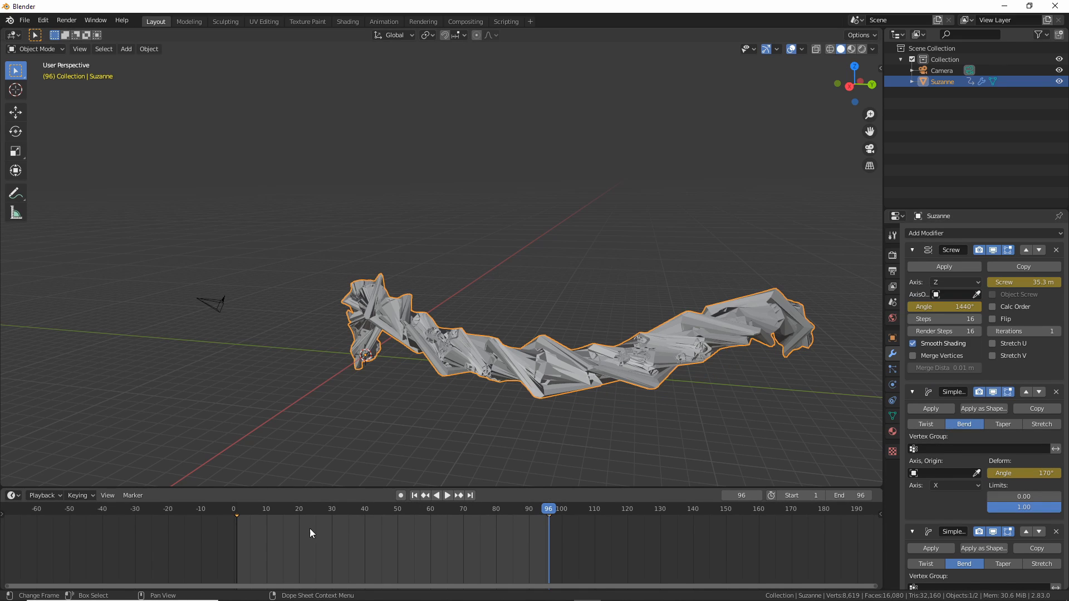
left_click_drag(238, 511, 549, 515)
Step: Add a Remesh modifier to the twisted monkey mesh in Voxel mode with a voxel size of 0.05 m
left_click(946, 232)
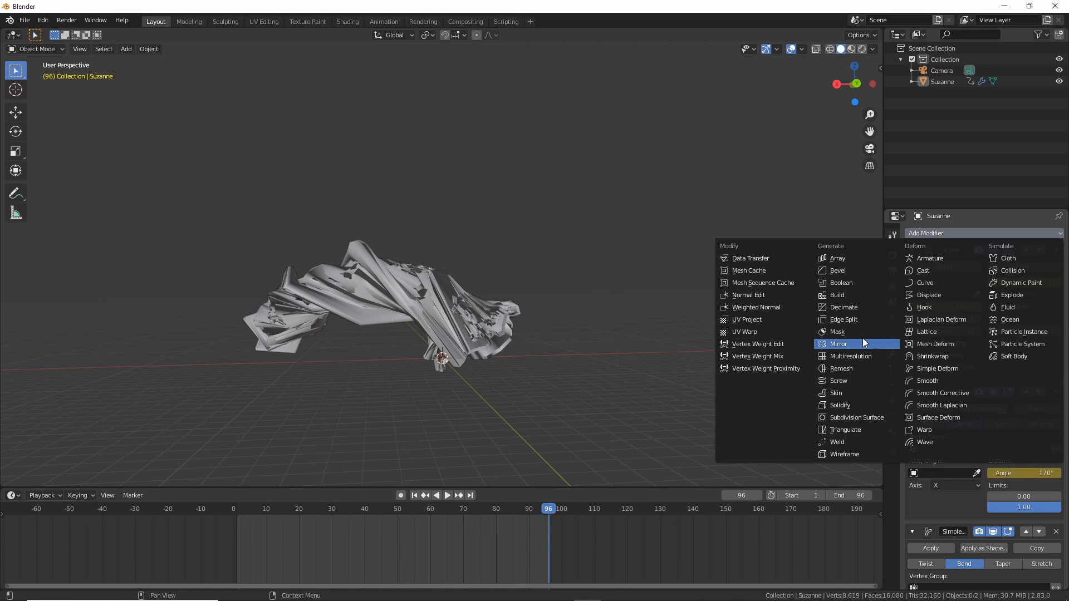
left_click(853, 369)
middle_click_drag(853, 369, 708, 369)
scroll(939, 440, "down", 6)
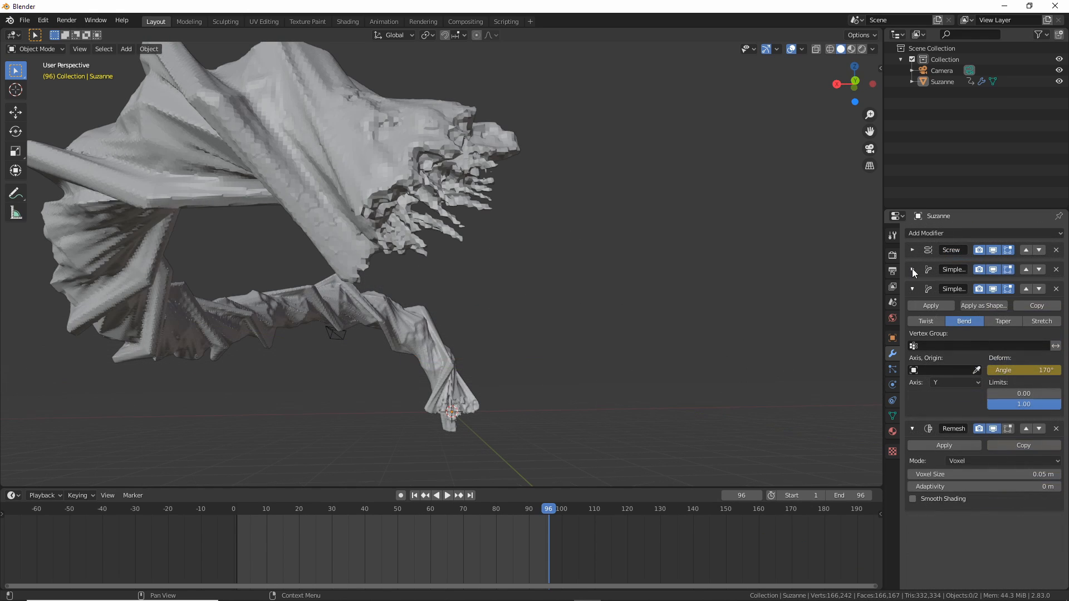
Step: Collapse the second Simple Deform and the Remesh settings, and add a Subdivision Surface modifier to the stack
left_click(912, 288)
left_click(913, 308)
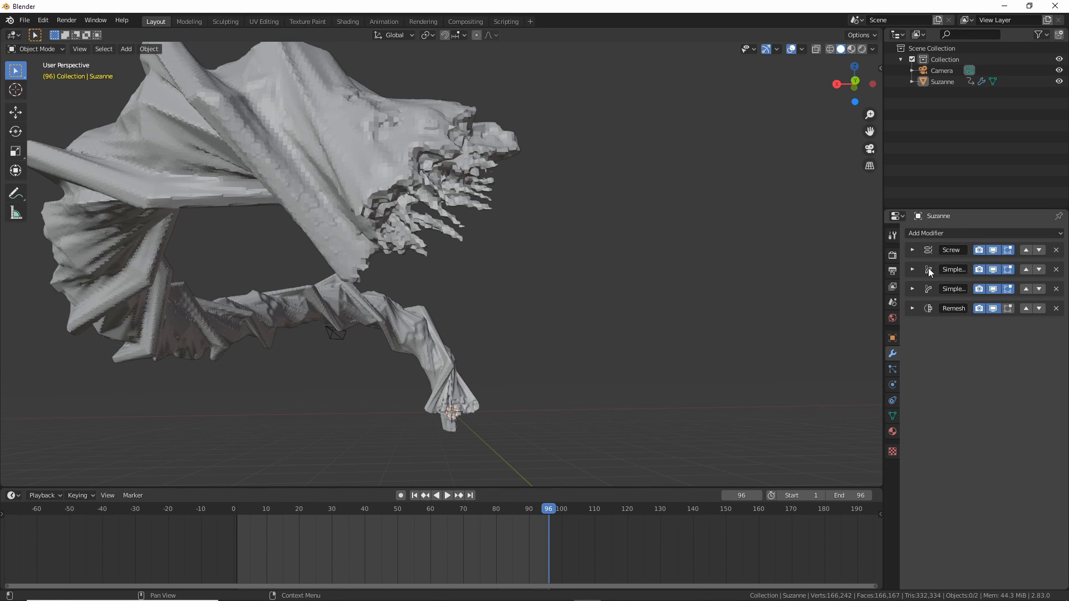
left_click(933, 233)
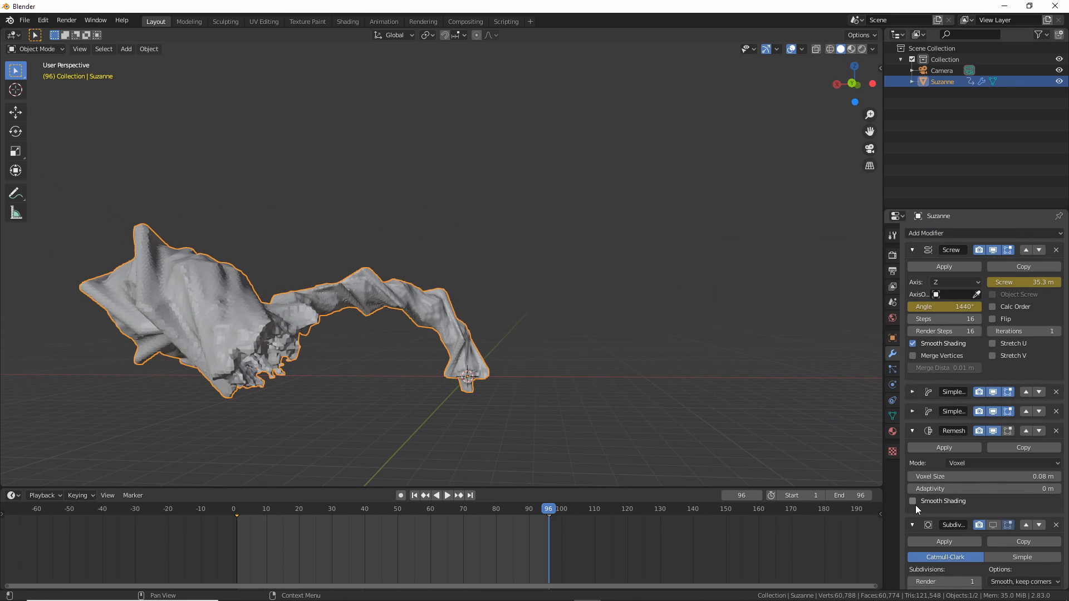
Step: Enable smooth shading on the Remesh modifier and deselect the object to check the smoothed surface
left_click(913, 501)
left_click(418, 423)
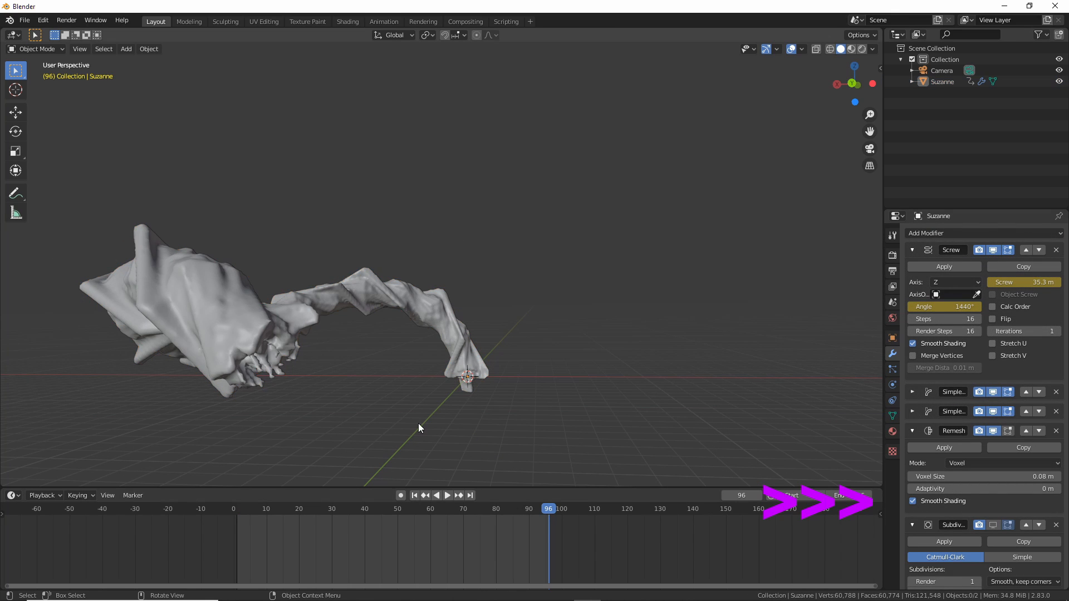
middle_click_drag(419, 423, 392, 415)
middle_click_drag(93, 356, 242, 393)
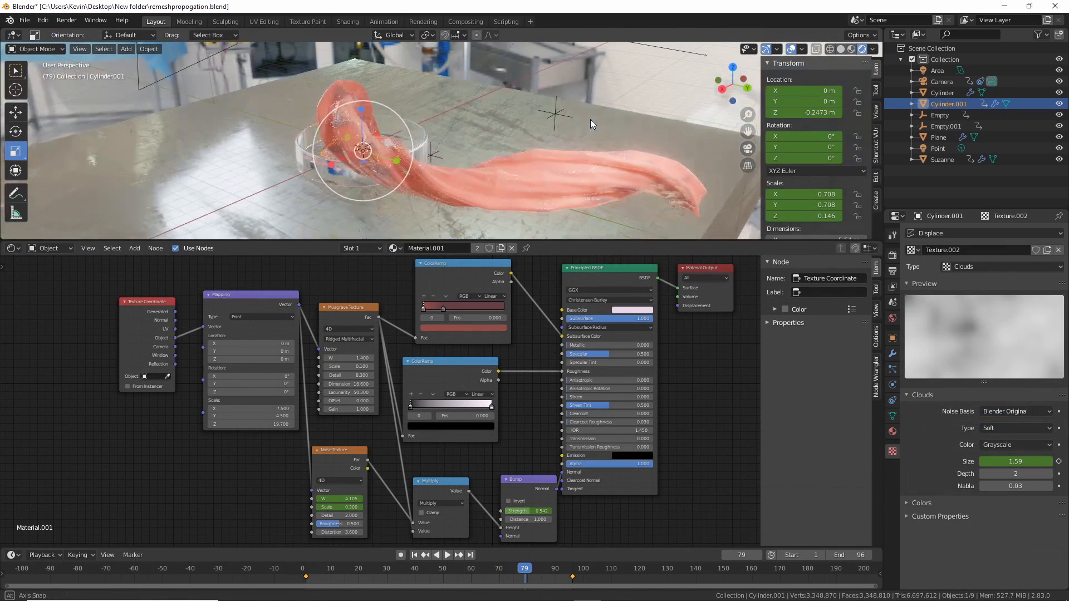
Step: Look over the Material.001 node tree on Cylinder.001 and move the Bump node slightly closer to the Multiply node
middle_click_drag(590, 119, 576, 116)
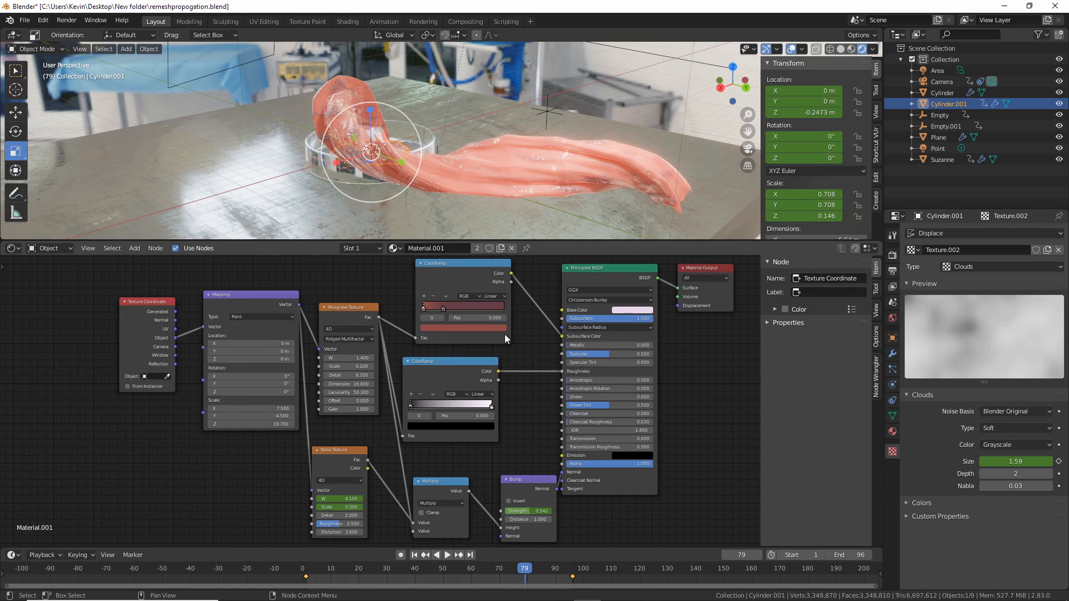
middle_click_drag(540, 338, 515, 362)
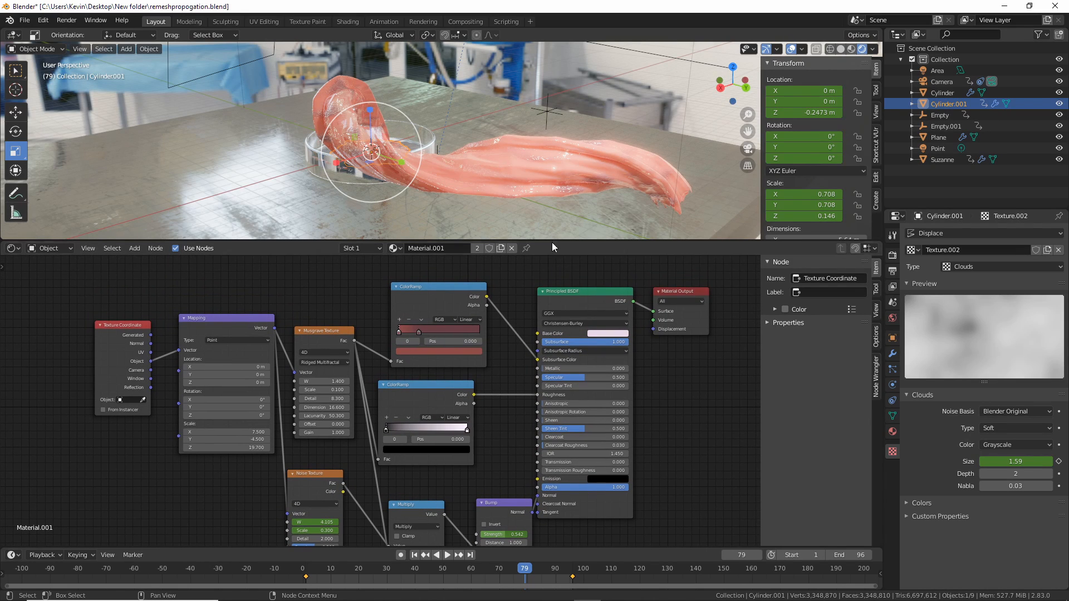
middle_click_drag(526, 303, 511, 282)
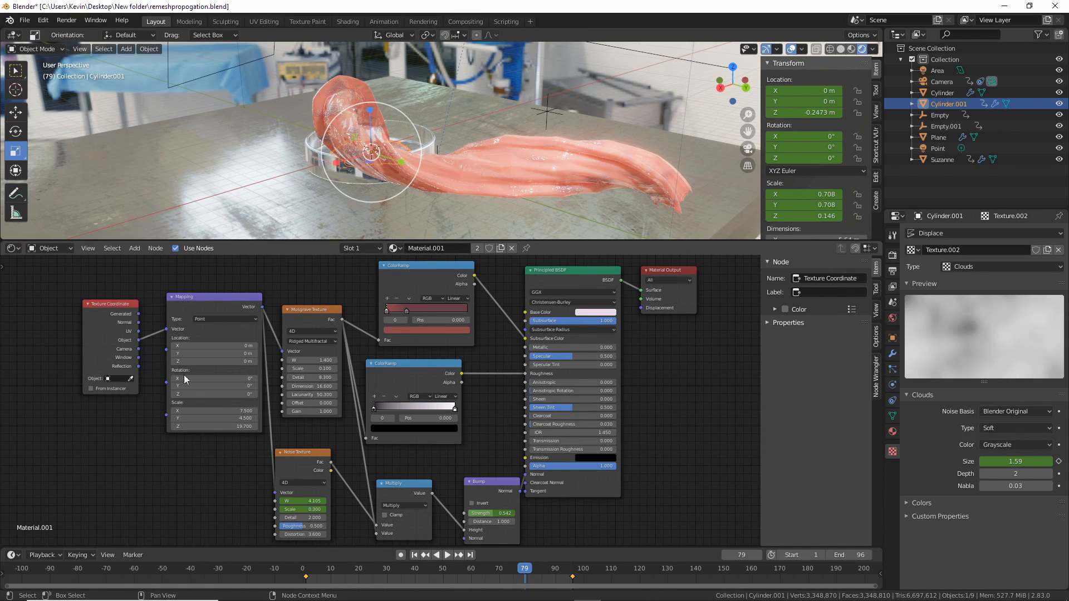
left_click_drag(474, 488, 464, 488)
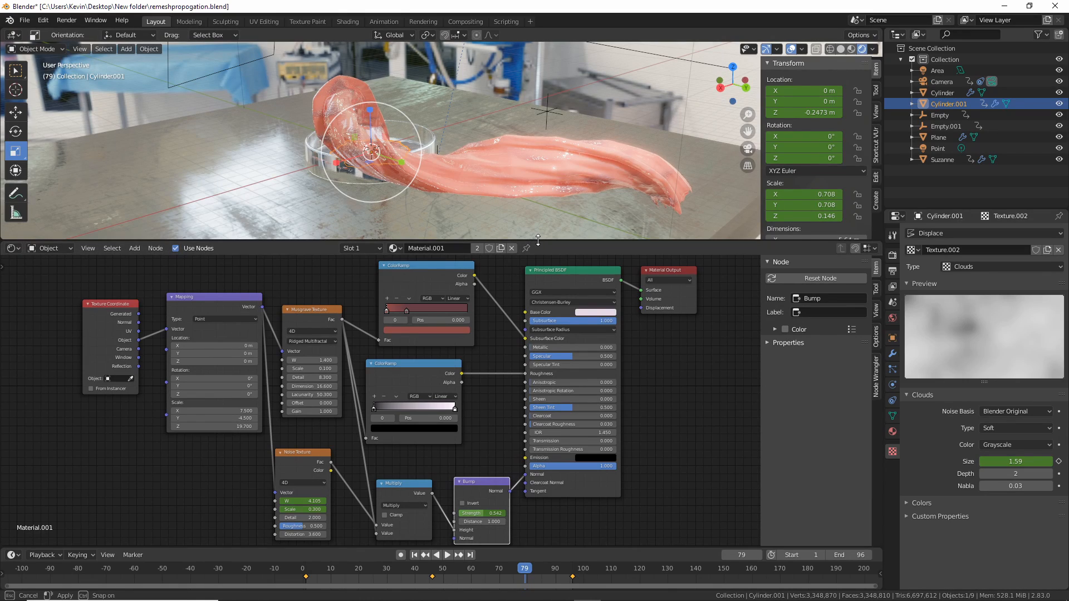
Step: Enlarge the 3D viewport and select Cylinder.001 and Suzanne in turn to examine the fleshy surfaces in the dish
left_click_drag(538, 240, 543, 402)
middle_click_drag(503, 298, 423, 307)
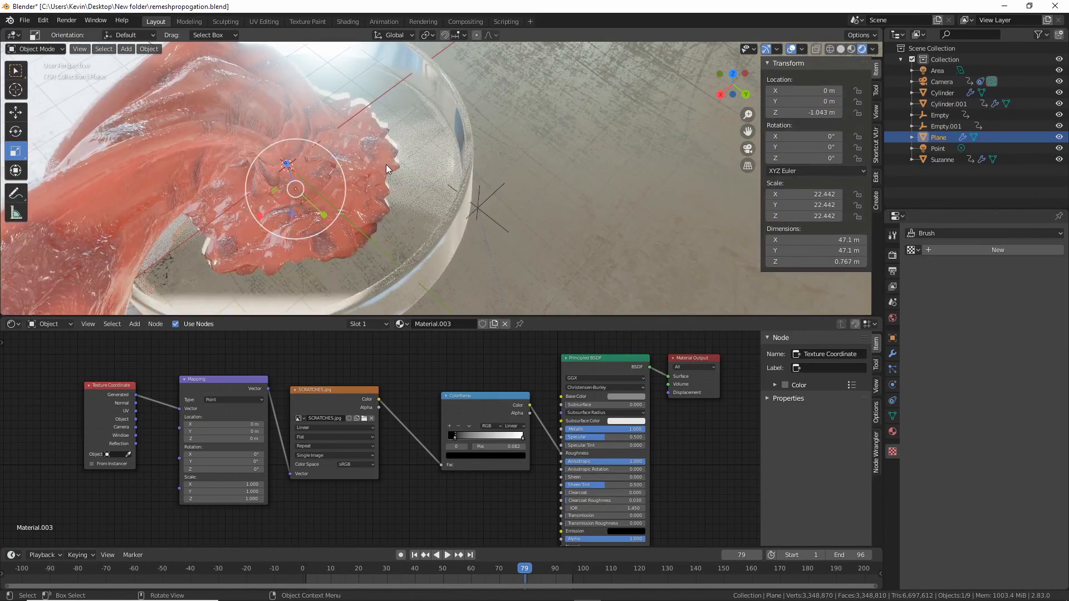
left_click(385, 165)
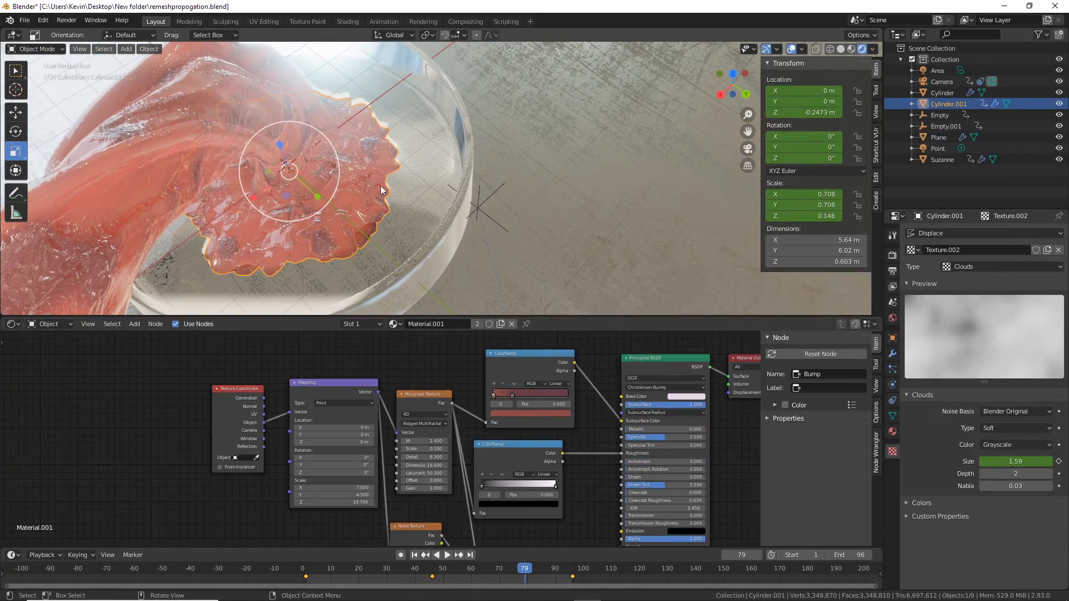
middle_click_drag(373, 213, 348, 191)
left_click(316, 123)
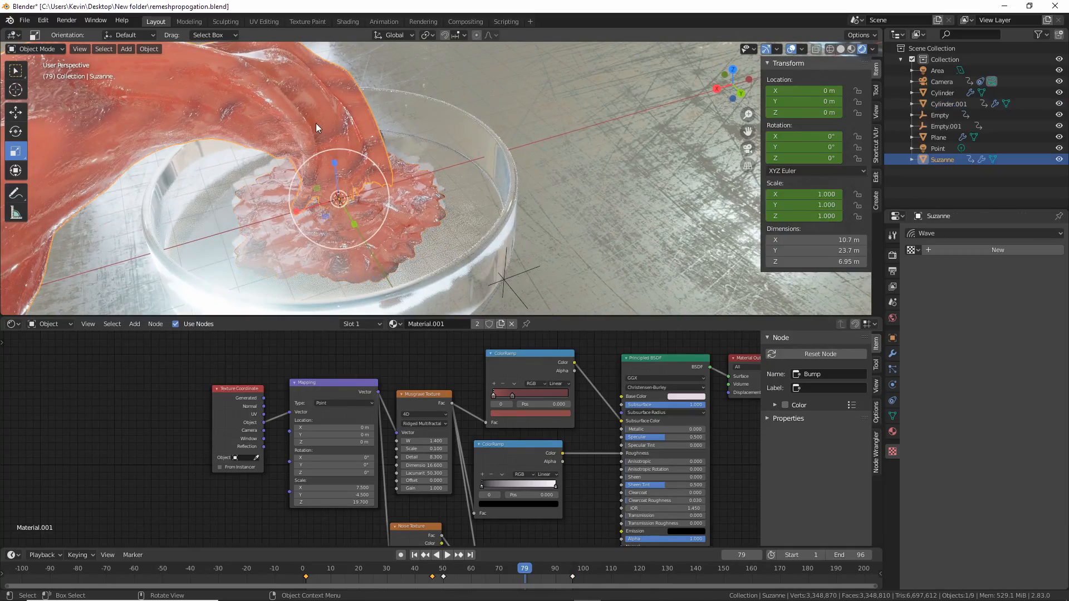
Step: Select Cylinder.001 and look over the World node tree, from the surgery_2k.hdr environment texture through RGB Curves to the World Output
left_click(949, 104)
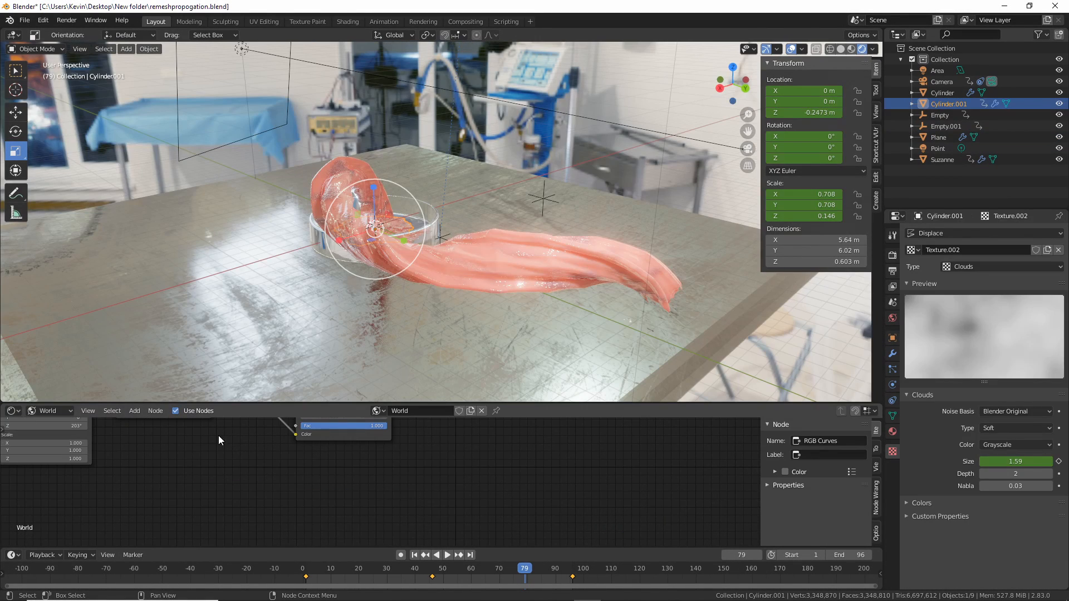
middle_click_drag(218, 440, 454, 479)
middle_click_drag(473, 442, 390, 464)
scroll(398, 485, "down", 1)
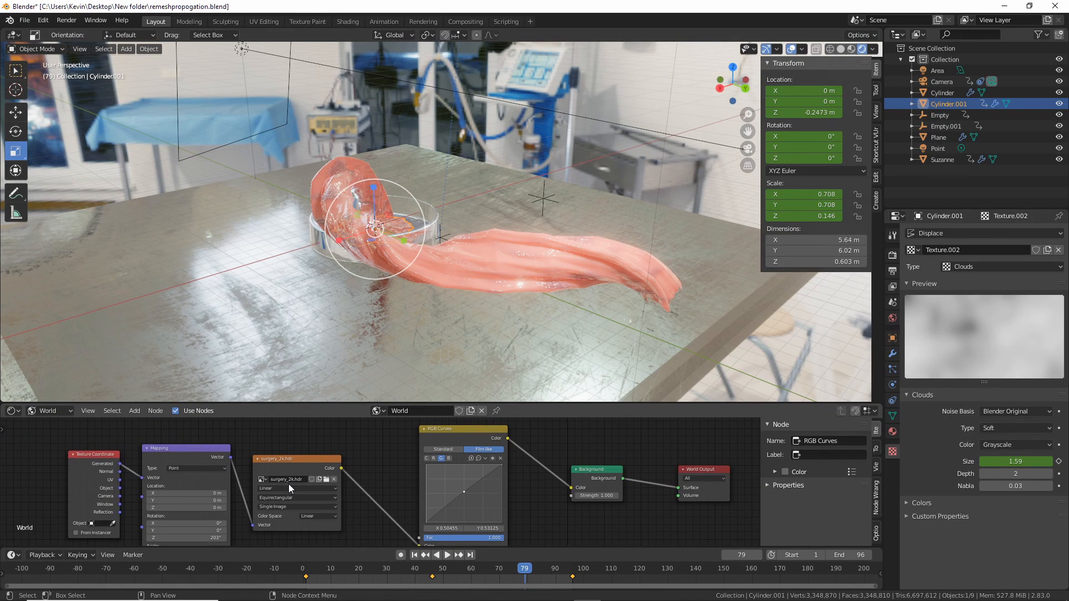
scroll(288, 483, "up", 1)
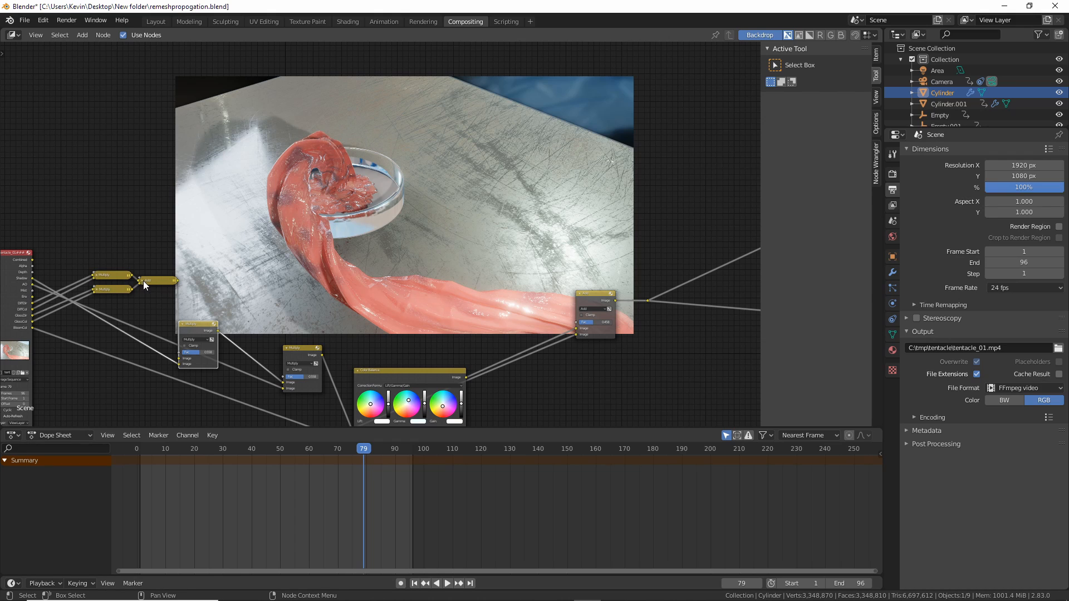
Step: Expand the collapsed Add node and two Multiply nodes in the compositor, and move the upper Multiply and the Add node up to separate them
left_click(142, 281)
left_click(96, 289)
left_click(98, 275)
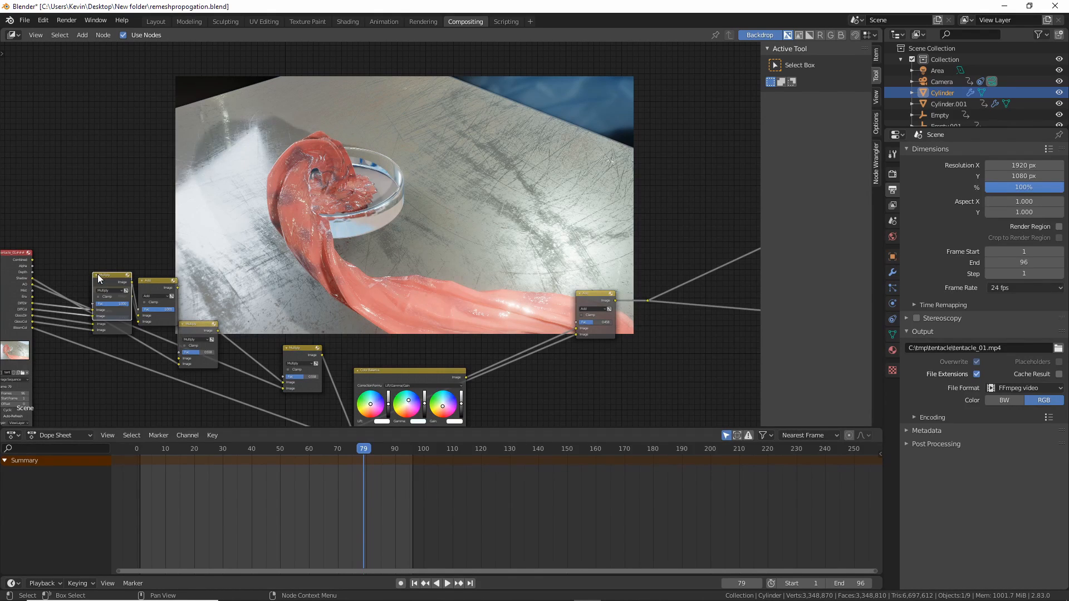
left_click_drag(104, 281, 93, 231)
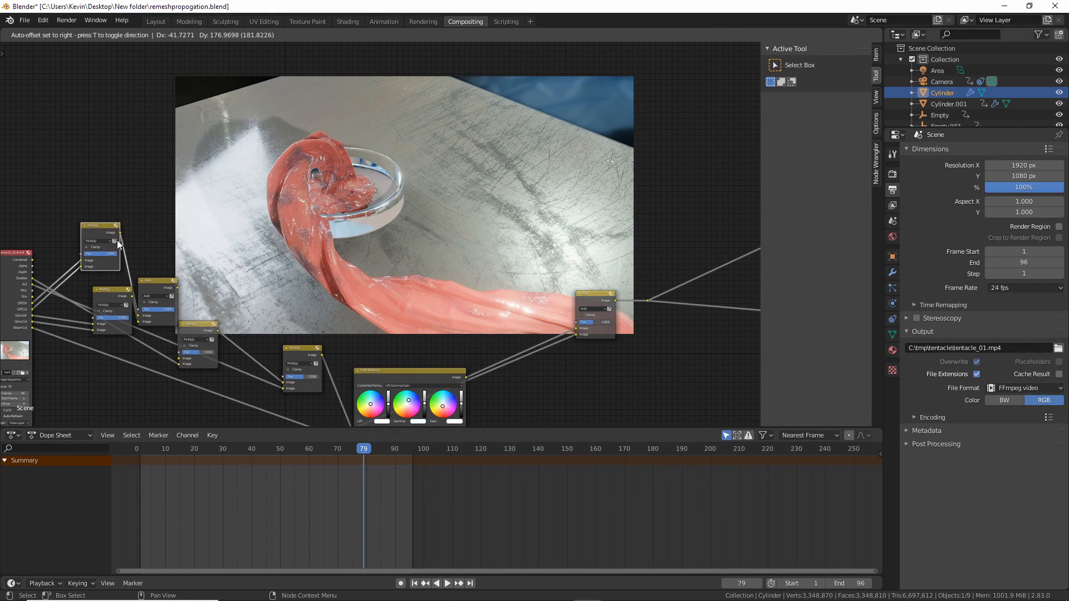
left_click_drag(153, 280, 159, 263)
Step: Bring the whole compositing tree into view and pull a node link from the reroute point feeding the Color Balance node
scroll(514, 329, "down", 2)
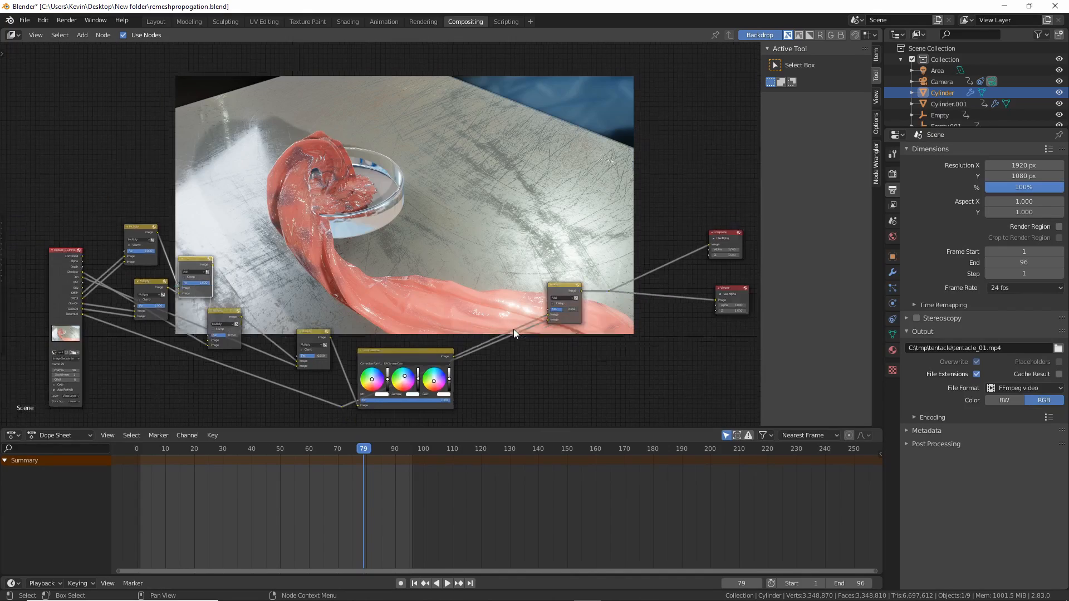
mouse_move(608, 346)
middle_mouse_down()
mouse_move(594, 362)
mouse_move(603, 364)
middle_mouse_up()
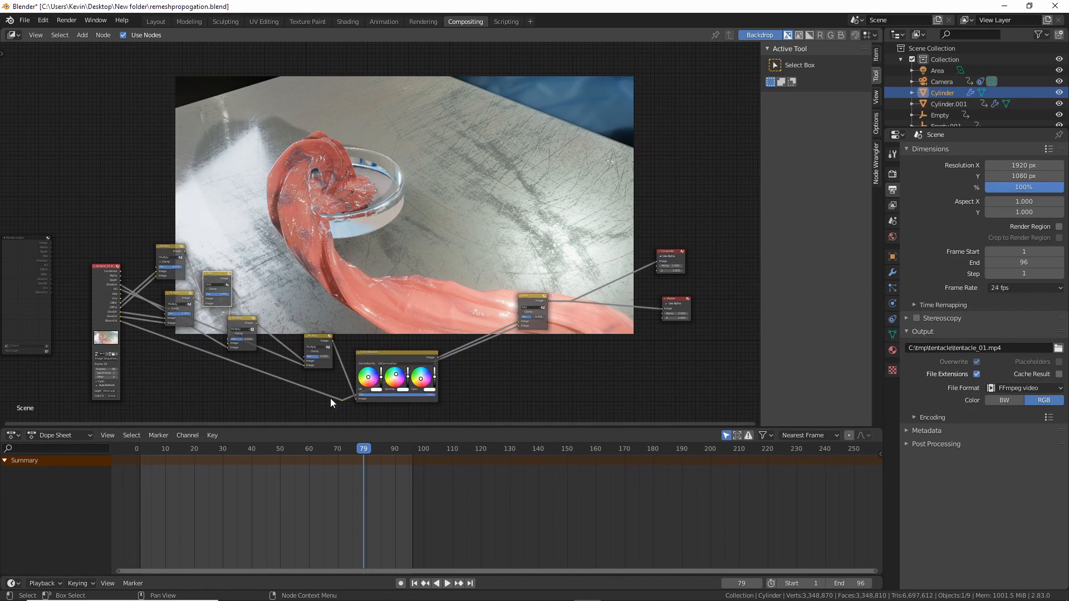
left_click(317, 401)
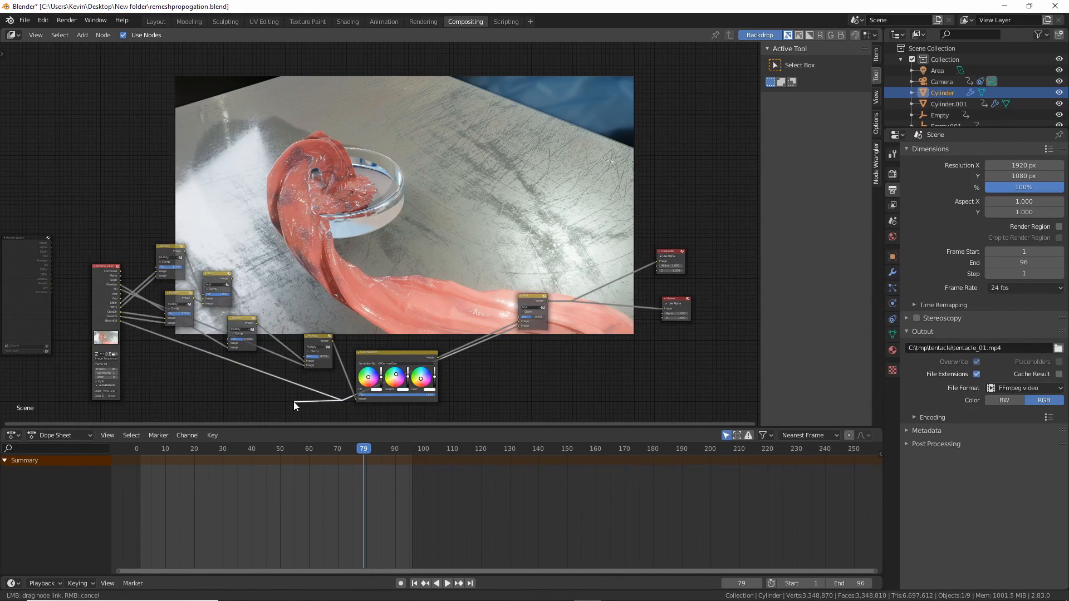